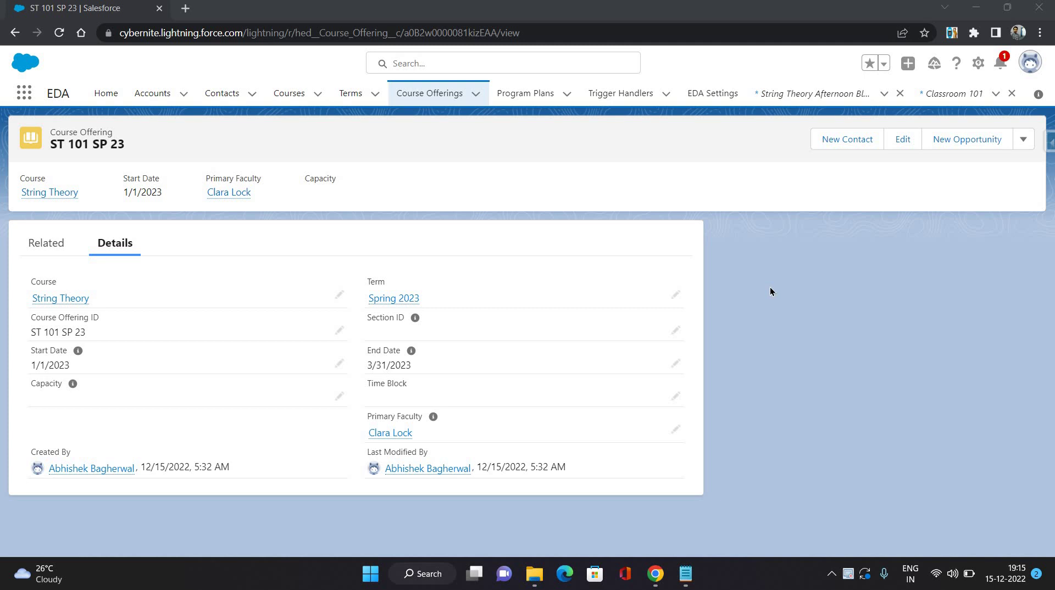
Dismiss the String Theory preview and open the Time Blocks and Facilities lists in new browser tabs.
mouse_move(43, 196)
left_click(454, 197)
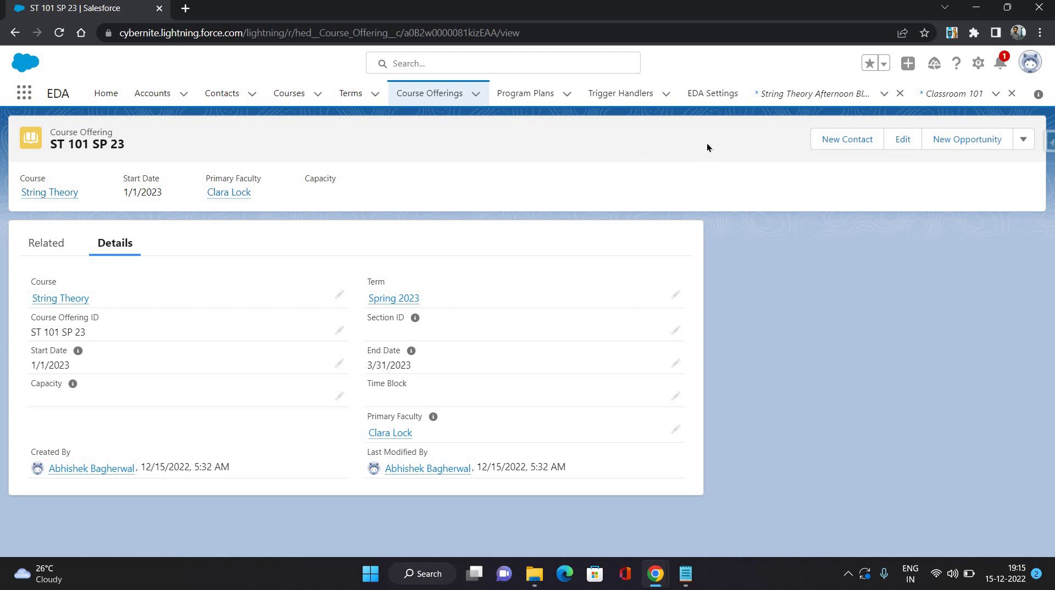
right_click(811, 94)
left_click(936, 101)
right_click(766, 95)
left_click(885, 107)
Open the String Theory Afternoon Block and Classroom 101 records in those tabs.
left_click(259, 15)
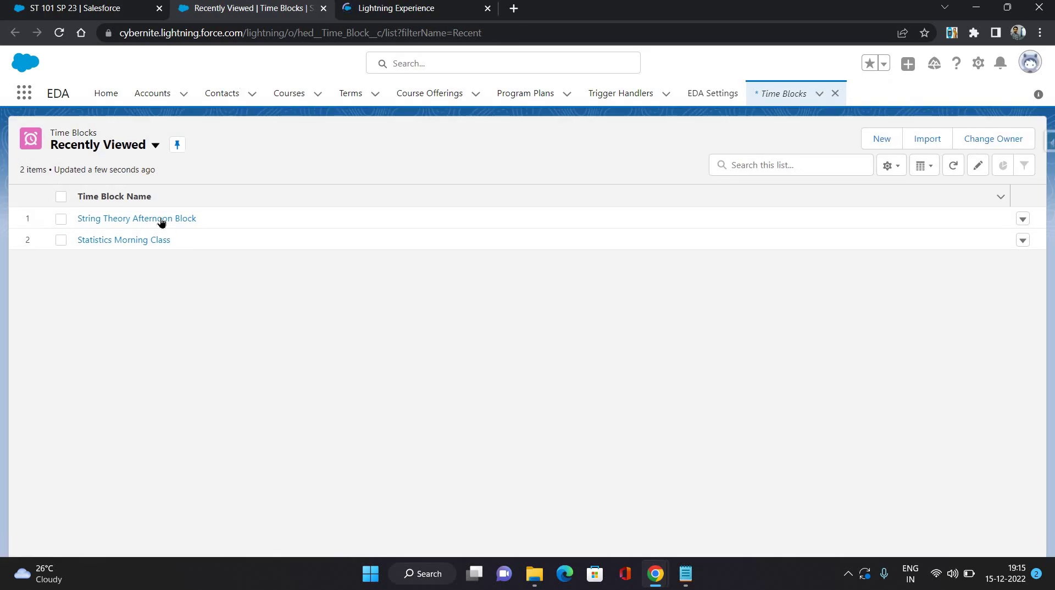
left_click(163, 226)
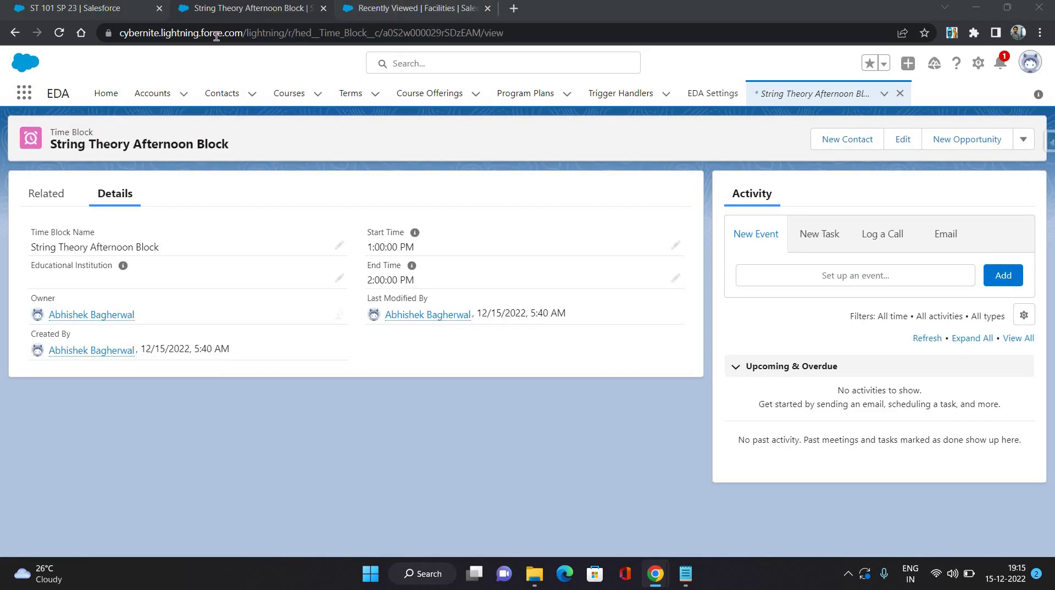
left_click_drag(409, 9, 248, 8)
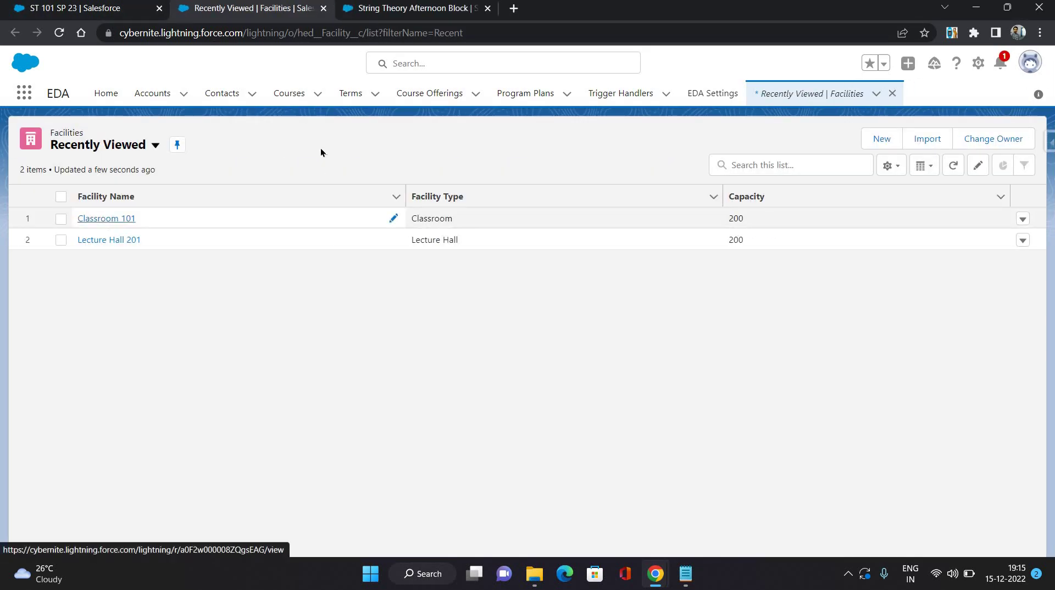
left_click(106, 218)
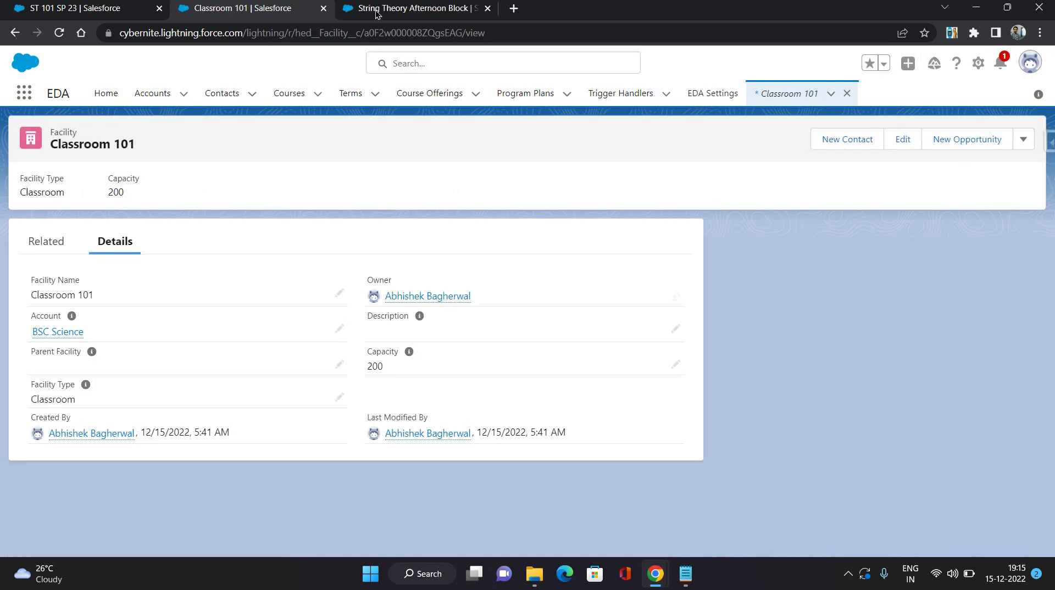
left_click(378, 11)
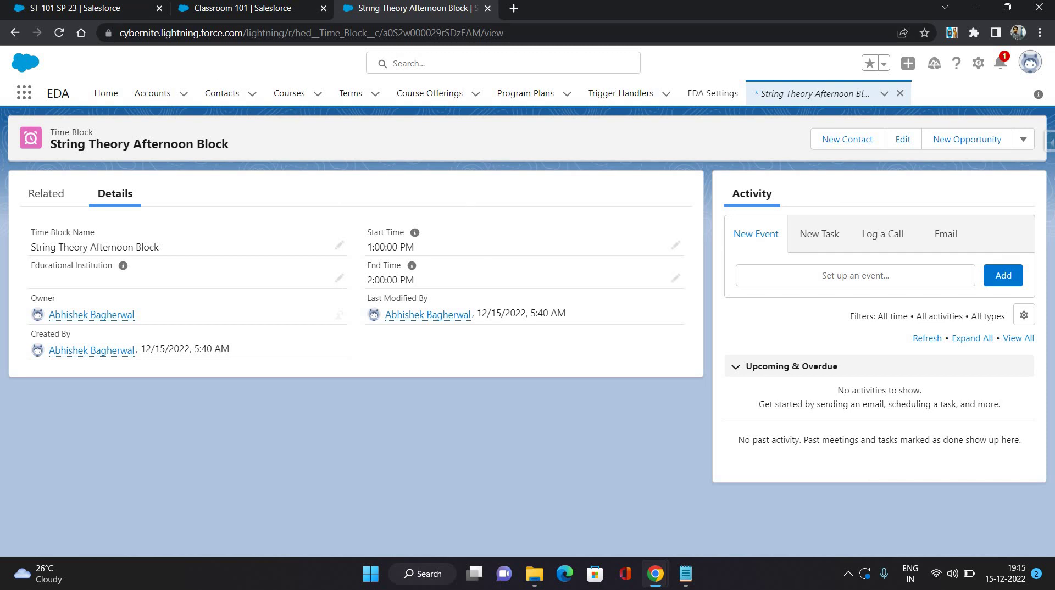
From ST 101 SP 23's related lists, fill the new schedule with Classroom 101 and String Theory Afternoon Block.
left_click(90, 11)
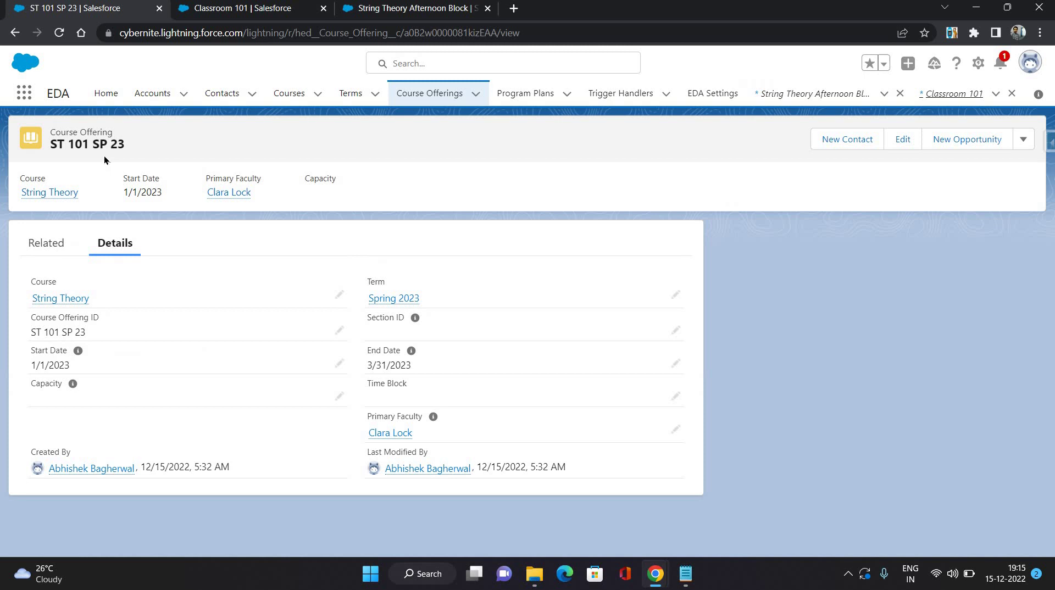
left_click(60, 248)
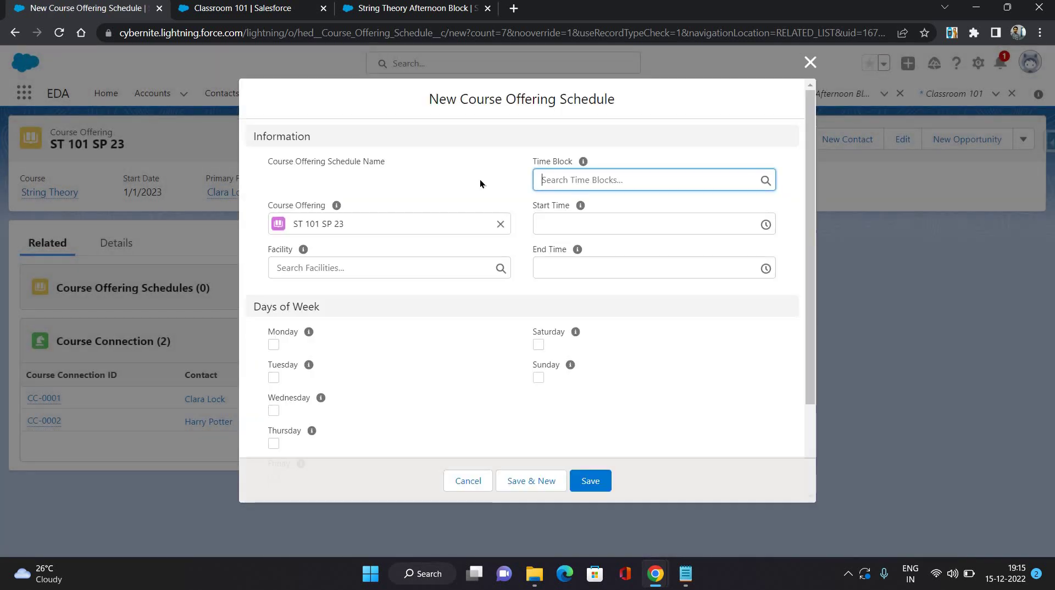
left_click(334, 273)
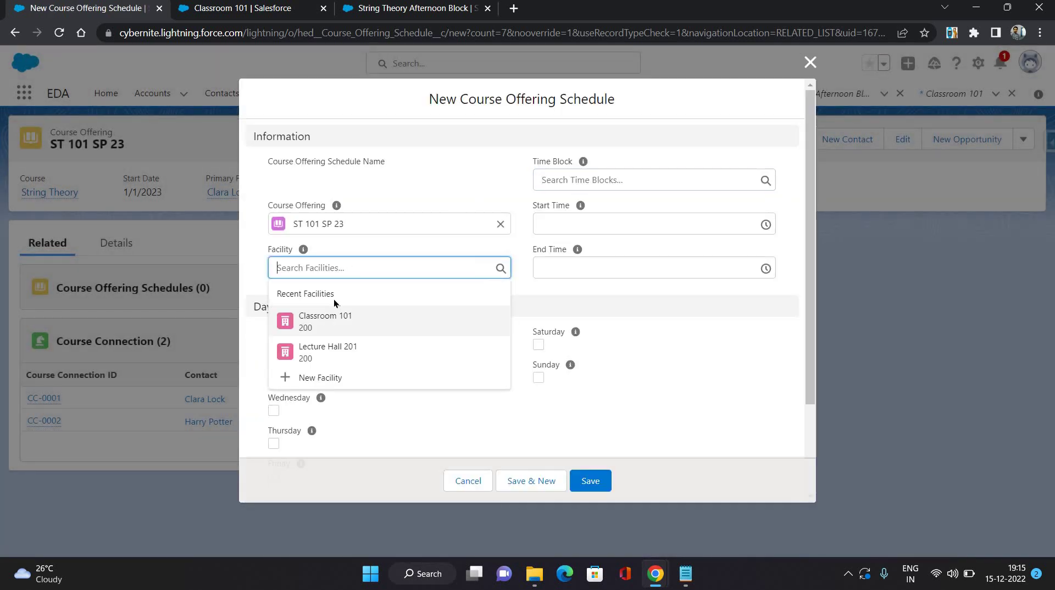
left_click(381, 329)
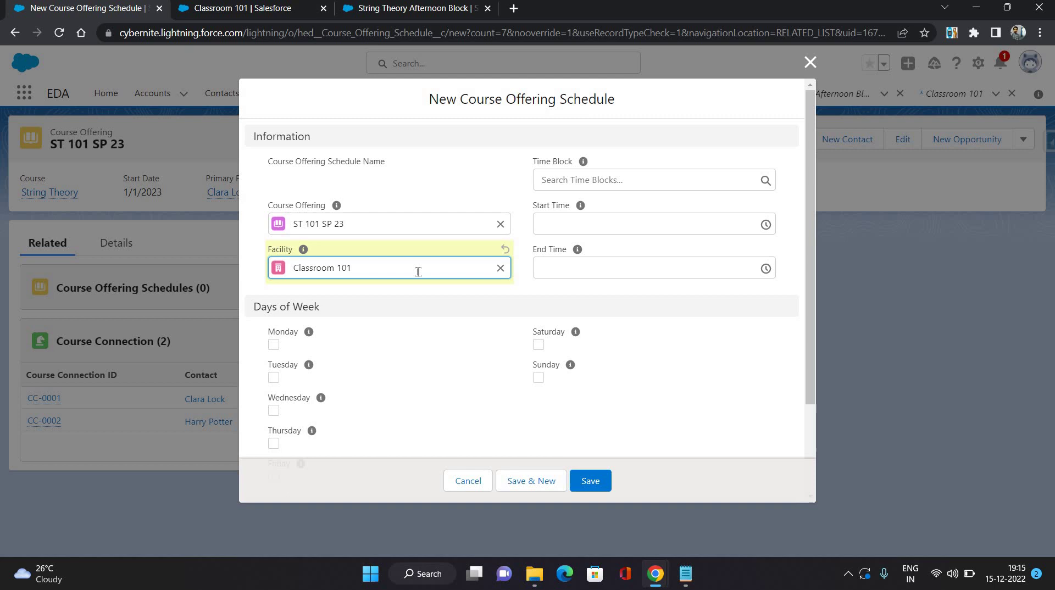
left_click(583, 180)
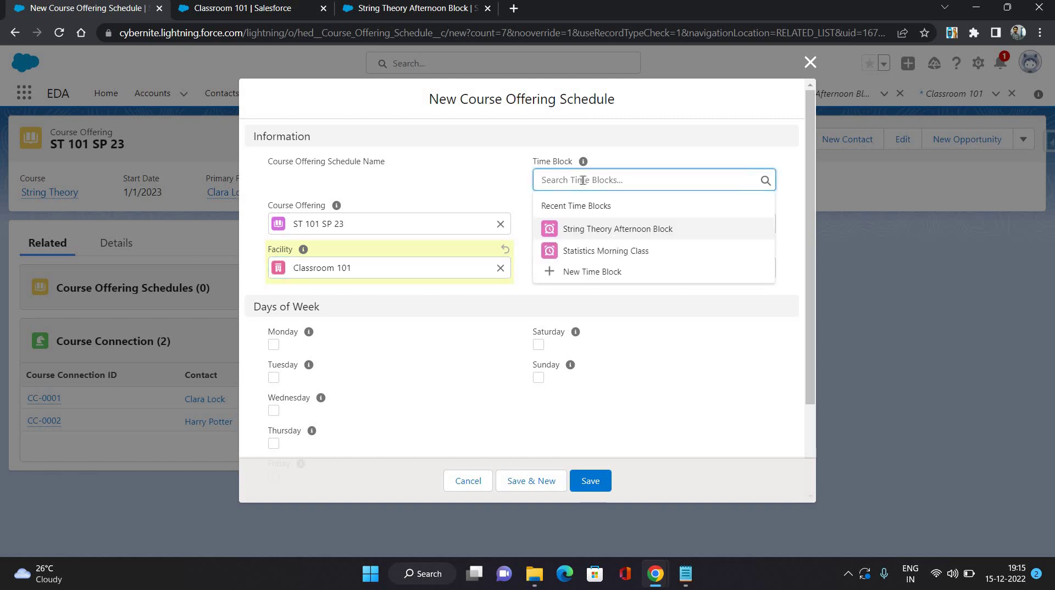
left_click(624, 229)
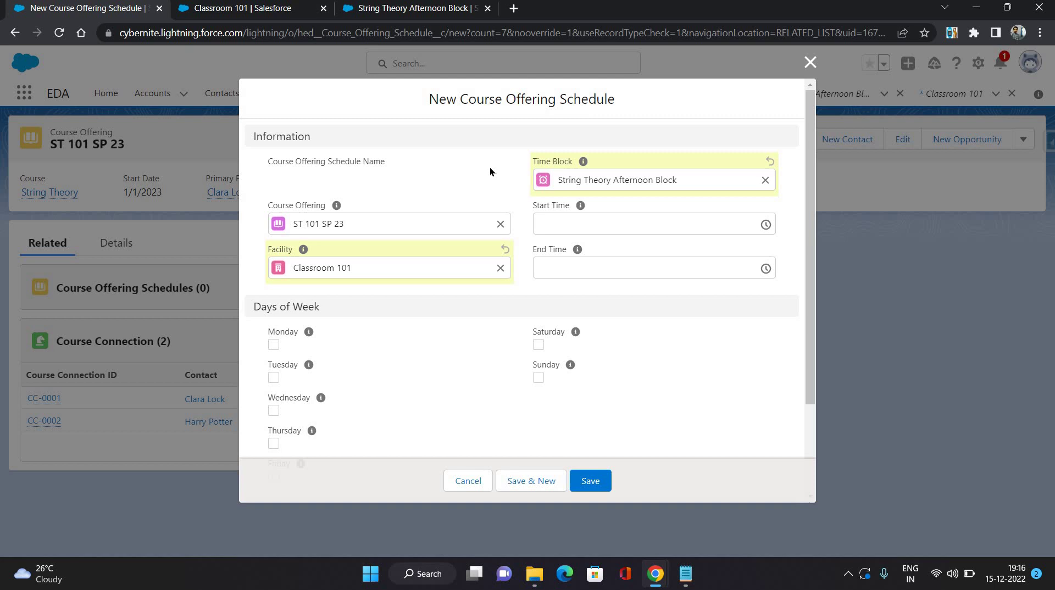
Set the schedule's start time to 1:00 PM and end time to 2:00 PM.
left_click(647, 231)
scroll(628, 301, "down", 8)
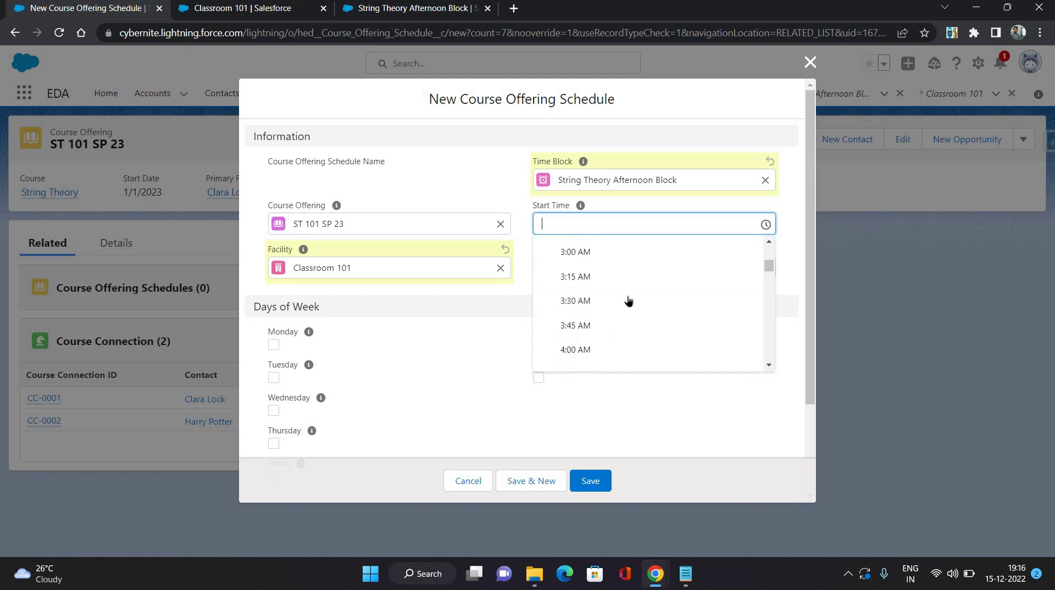
scroll(628, 301, "down", 9)
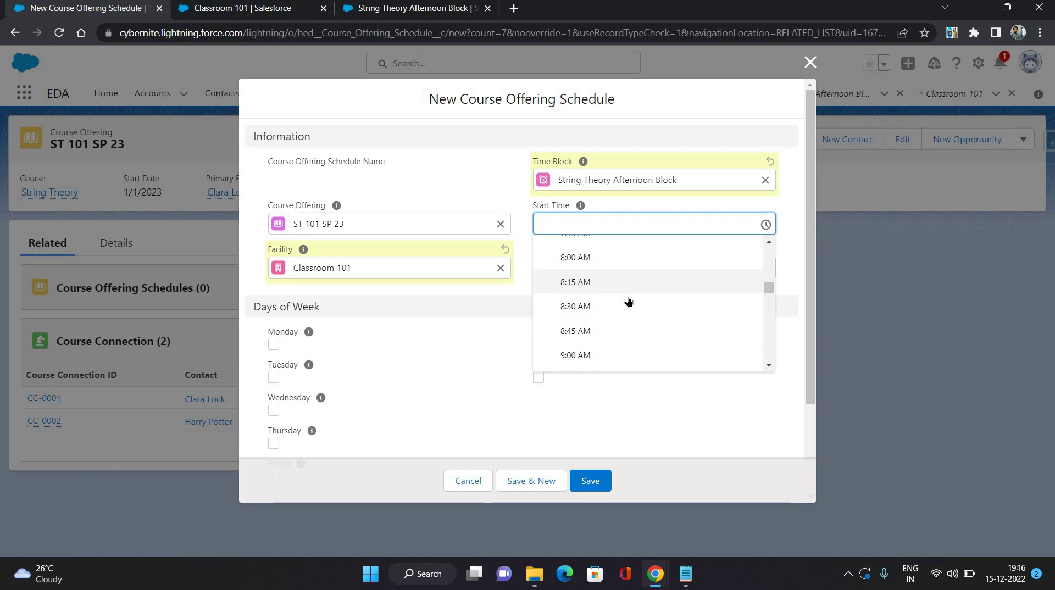
scroll(628, 301, "down", 6)
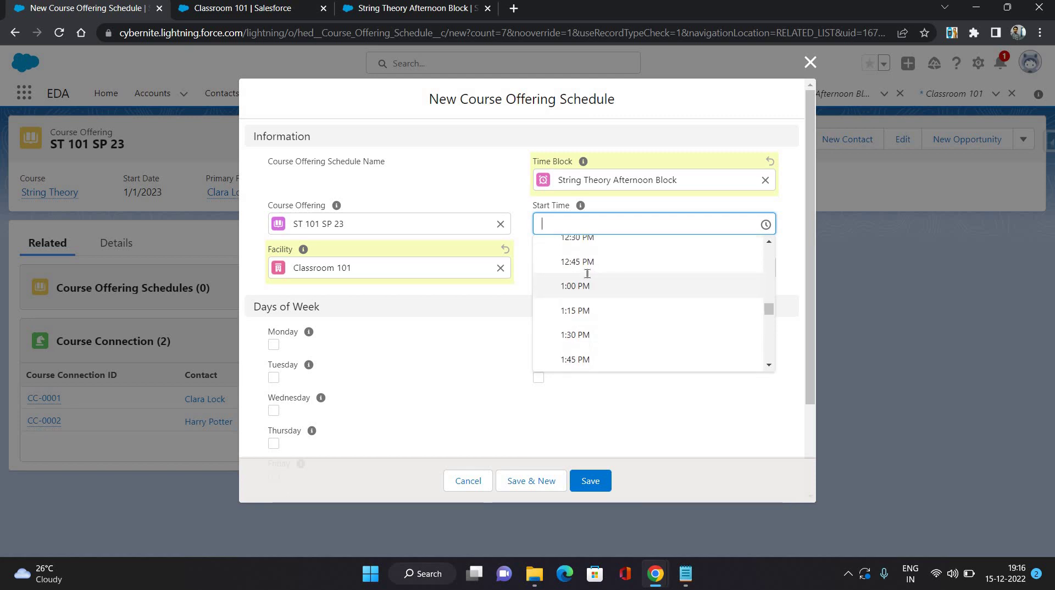
left_click(586, 276)
key("Tab")
scroll(610, 335, "down", 16)
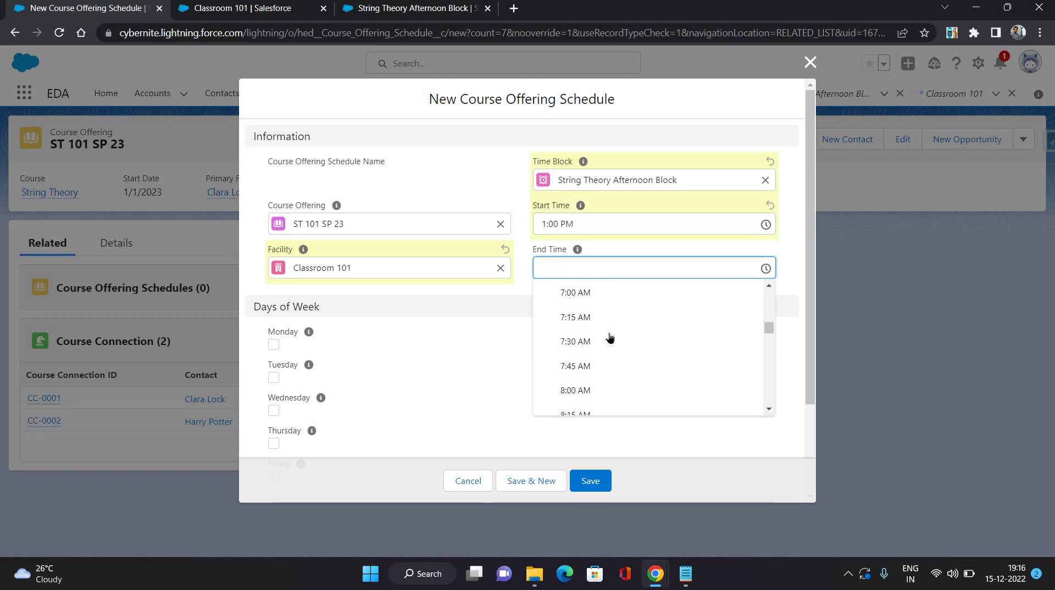
scroll(610, 337, "down", 6)
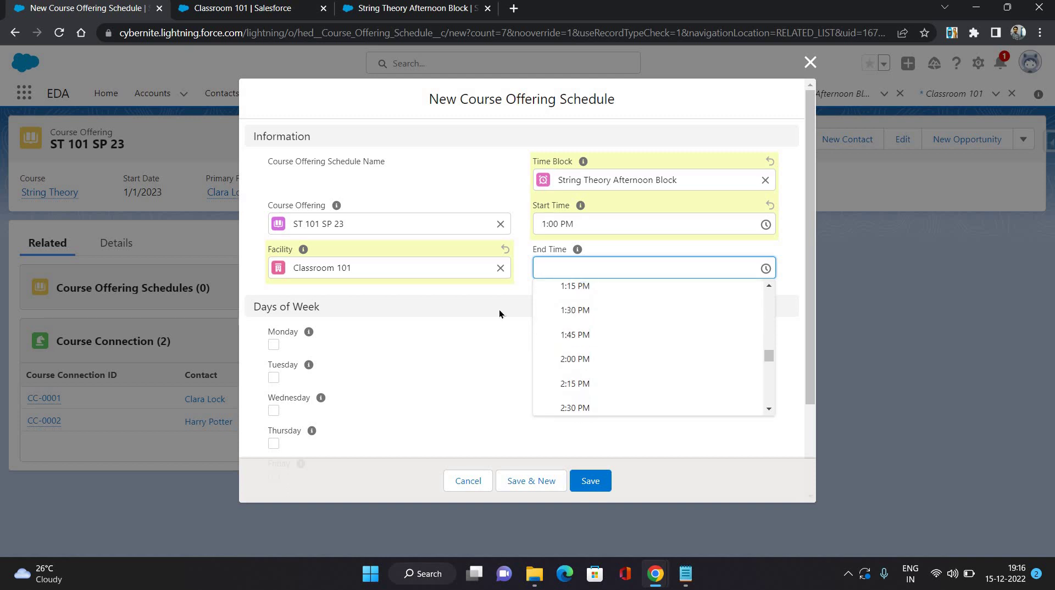
key("Return")
left_click(402, 285)
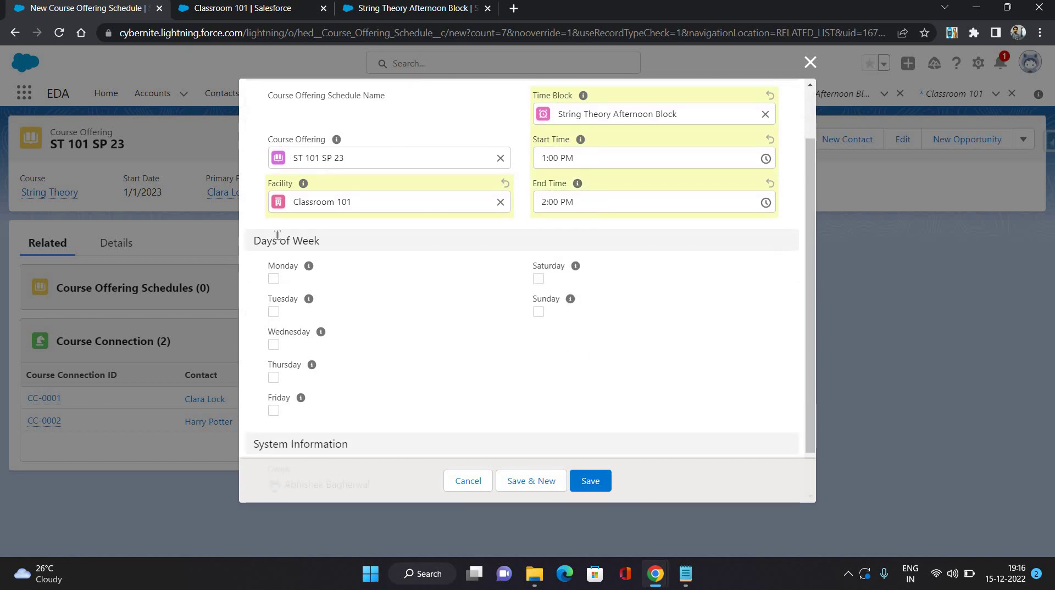
Tick Monday through Saturday as meeting days and save the schedule.
scroll(246, 325, "down", 1)
left_click(273, 275)
left_click(274, 309)
left_click(273, 341)
left_click(274, 374)
left_click(274, 408)
left_click(538, 276)
scroll(558, 325, "down", 2)
scroll(582, 437, "up", 3)
left_click(588, 480)
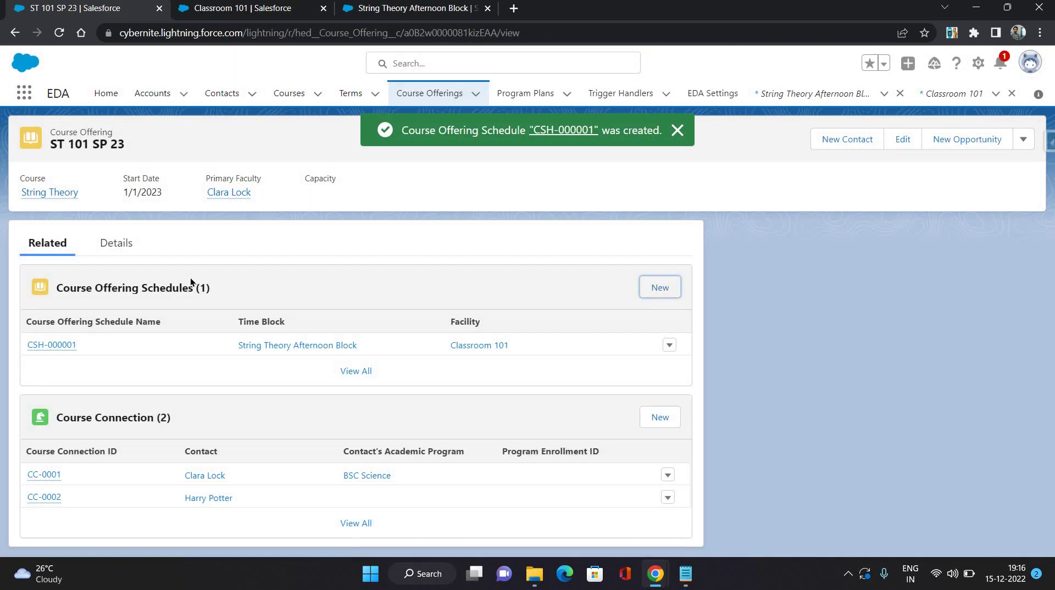
Close the green success notice for CSH-000001 on ST 101 SP 23.
left_click(677, 133)
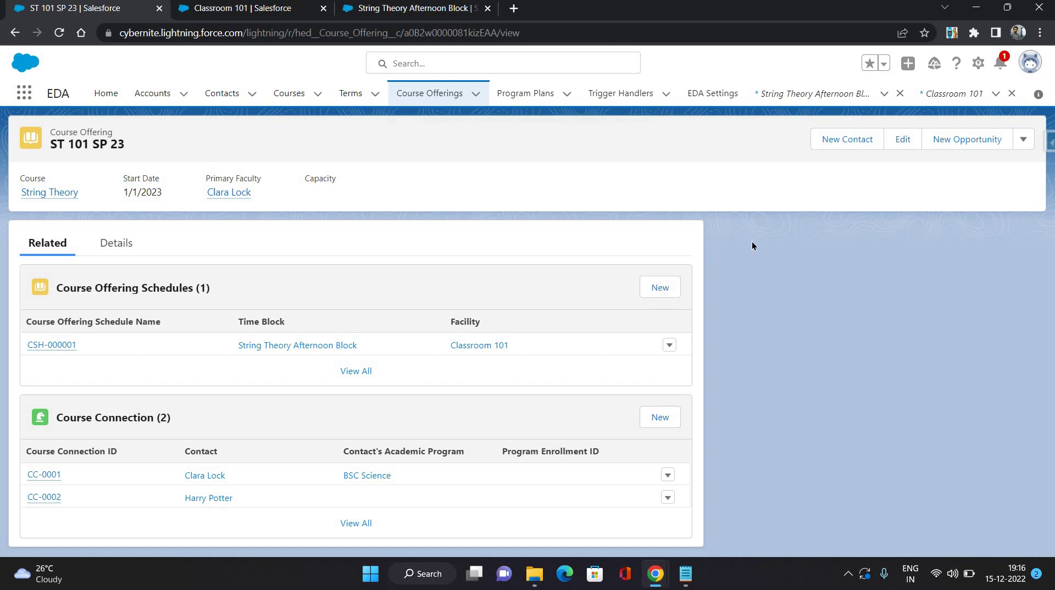